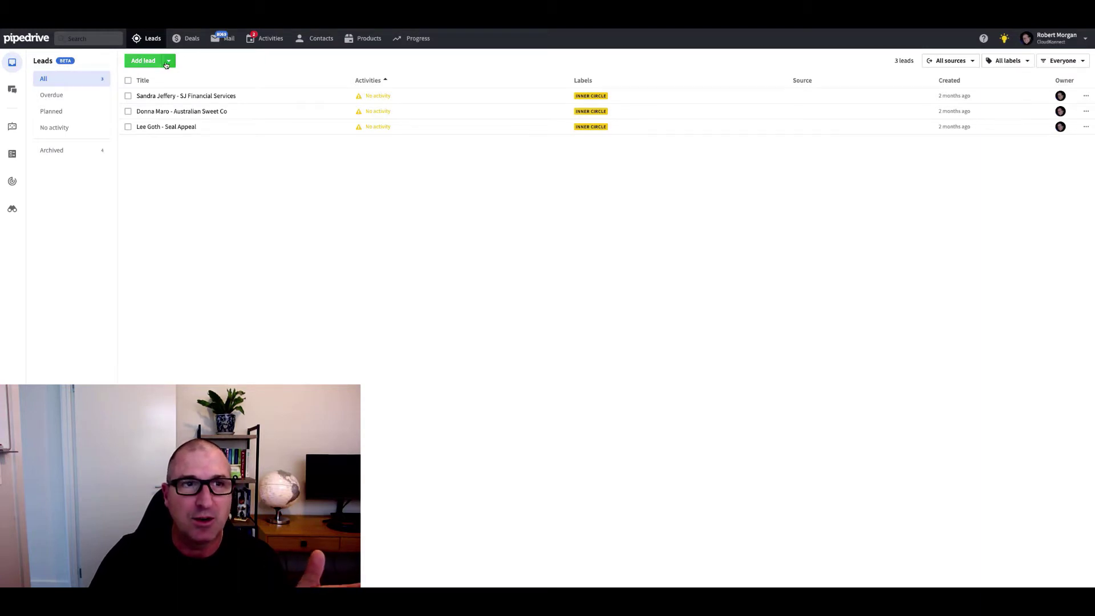
Glance at the add/import lead options, then open the SJ Financial Services lead's details
click(167, 64)
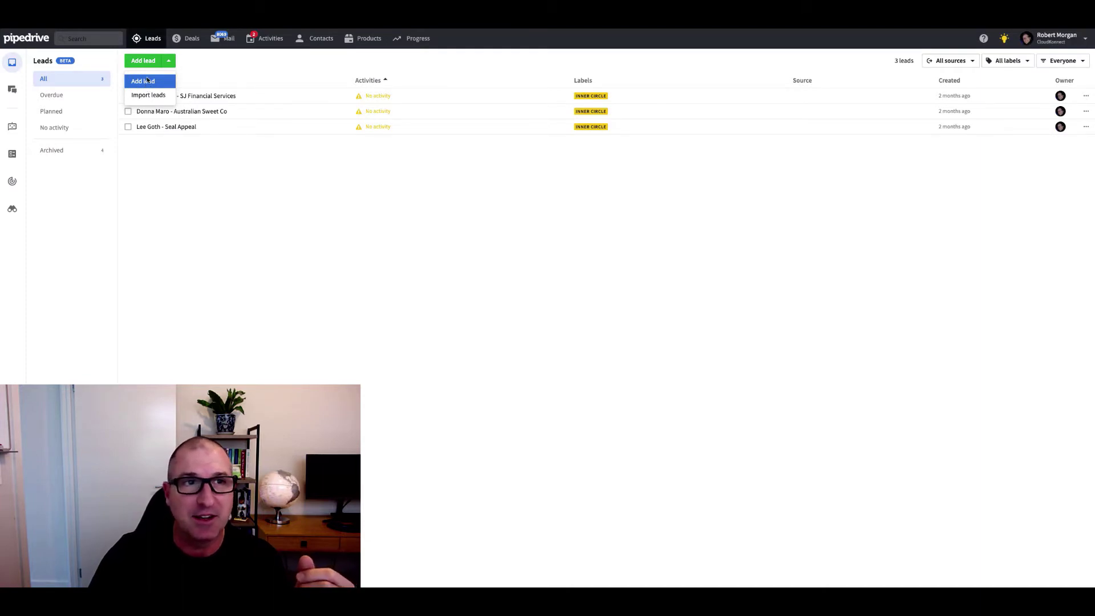
click(197, 66)
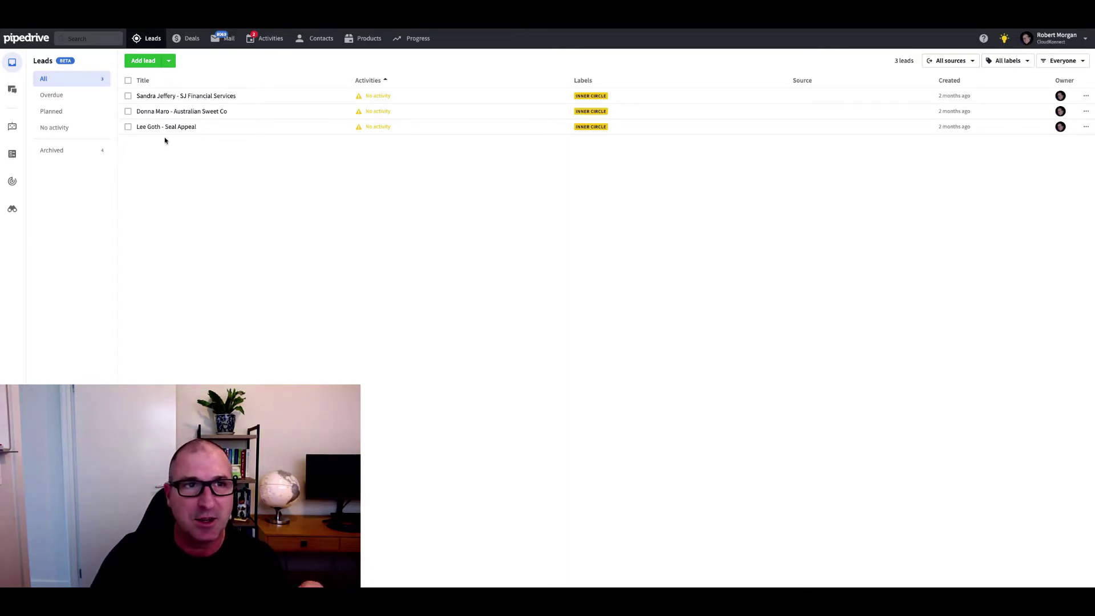
click(163, 98)
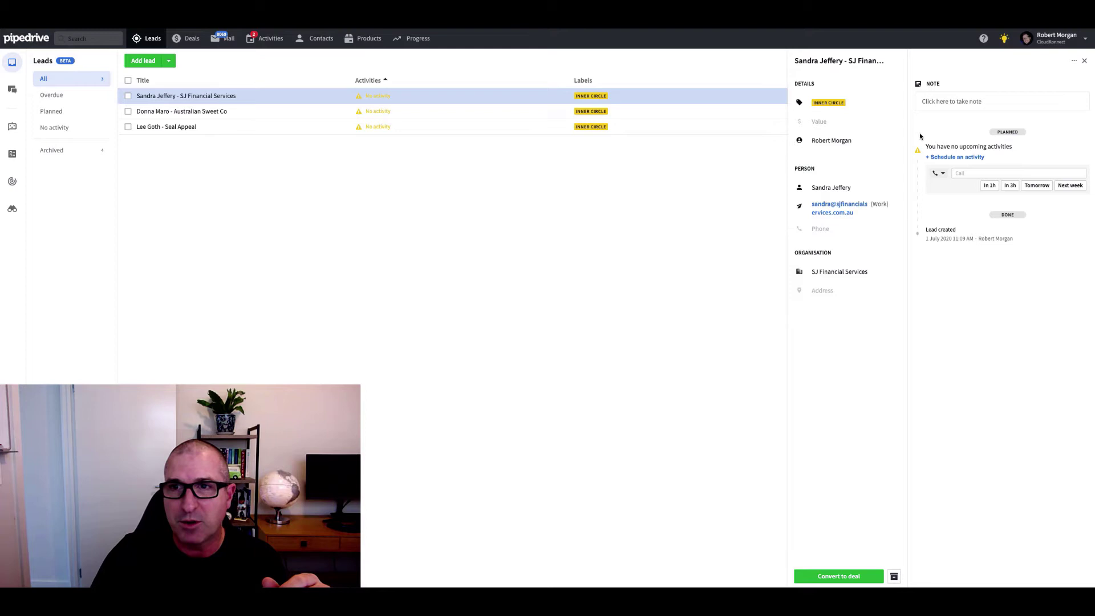
Start a blank note on the lead and review the available activity types
click(950, 105)
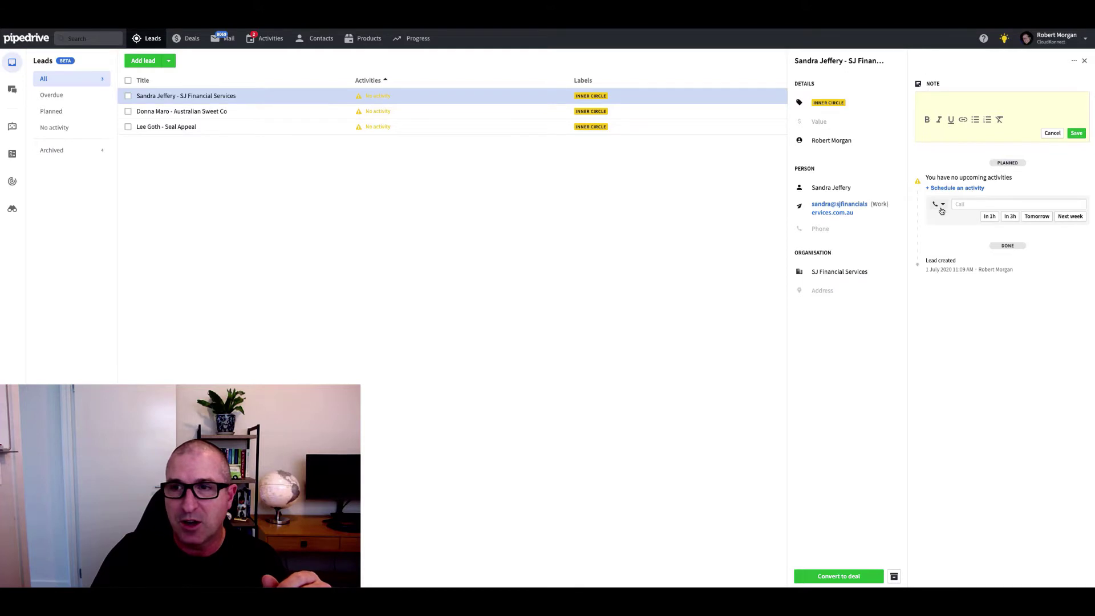
click(939, 205)
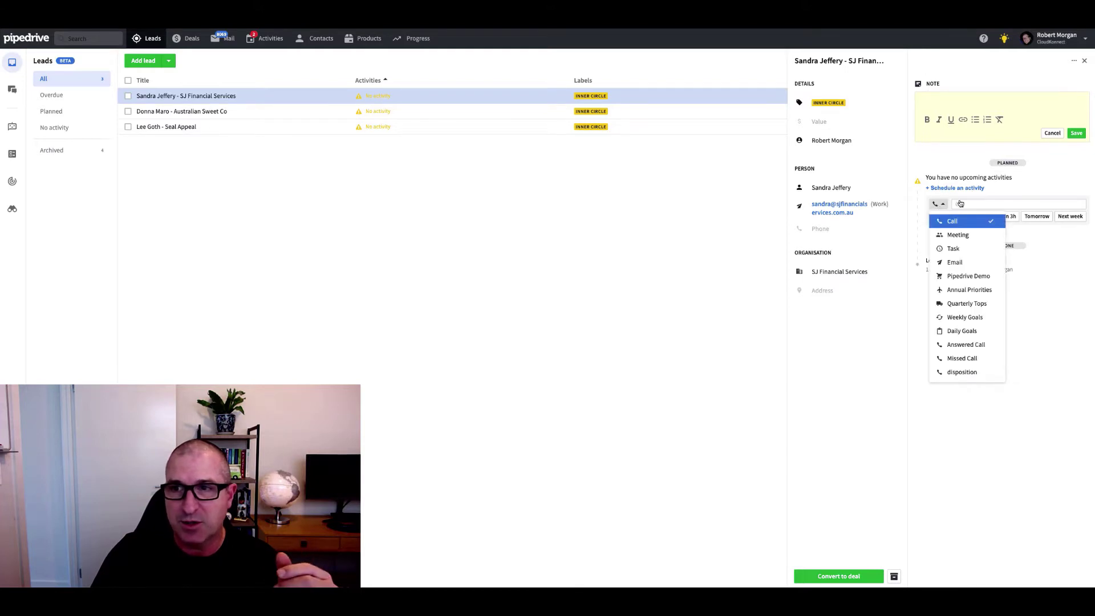
click(1018, 185)
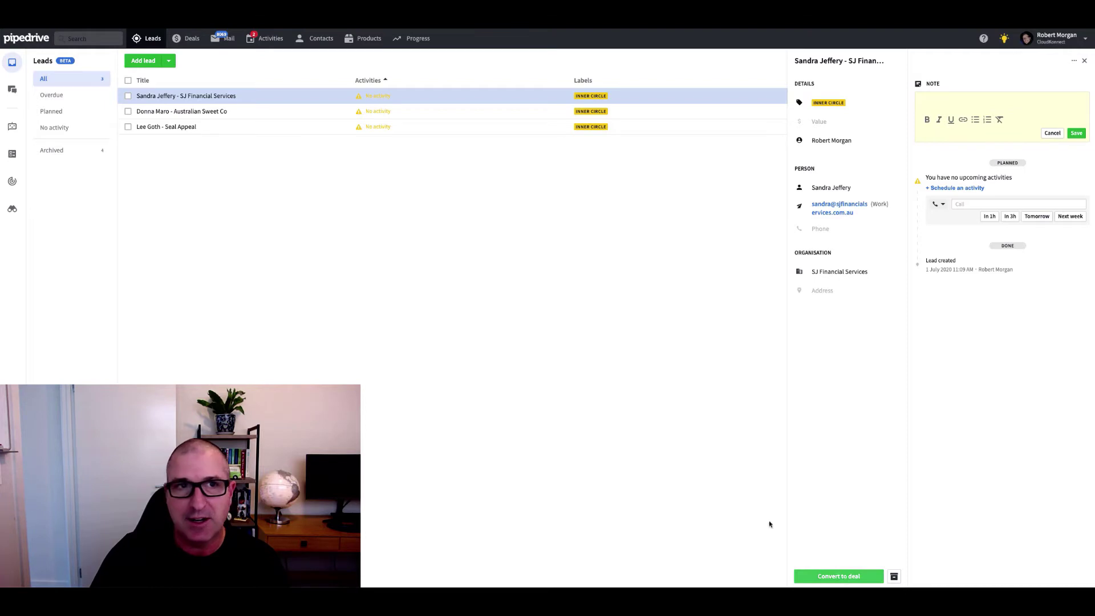
click(190, 38)
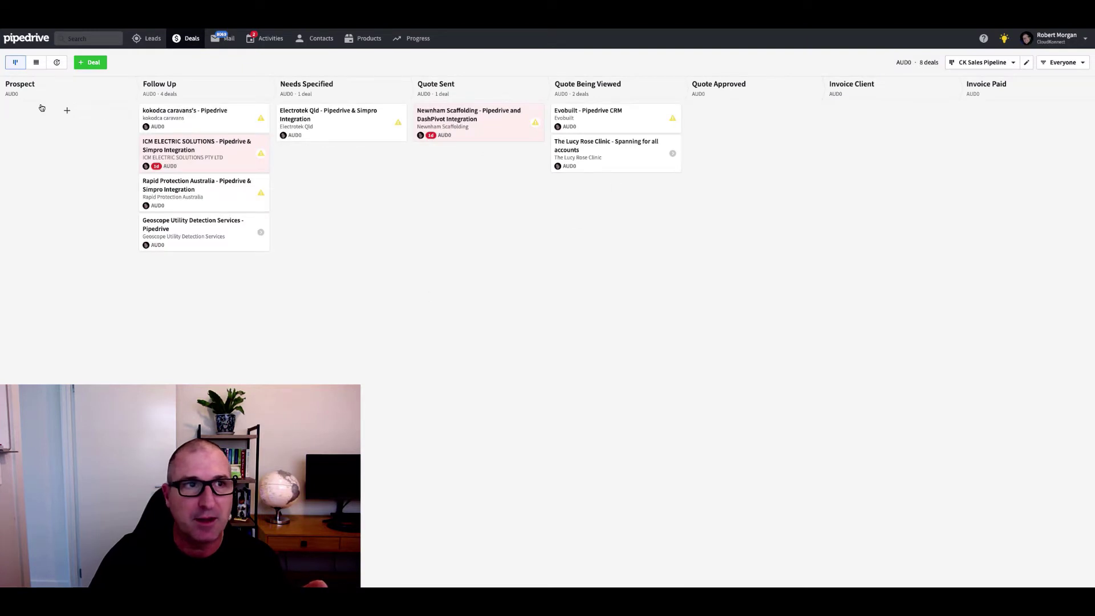
click(151, 40)
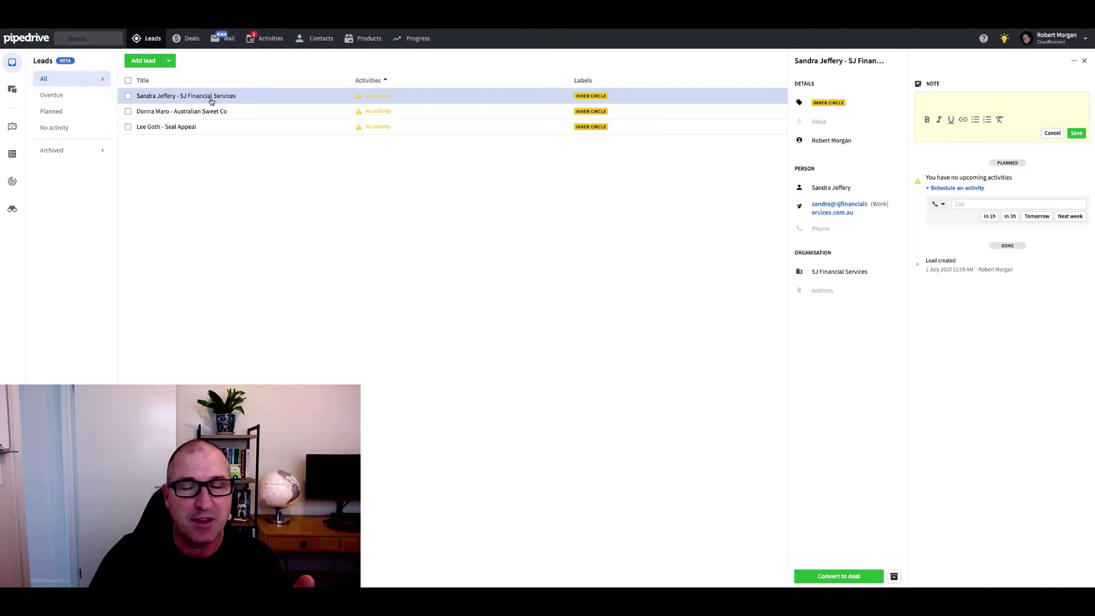
click(11, 89)
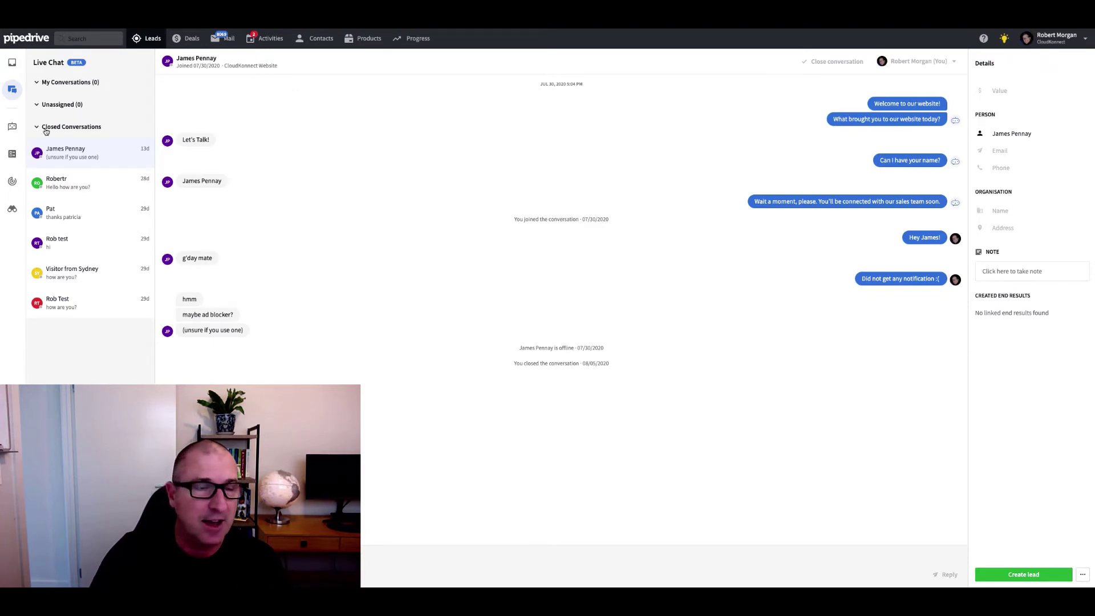
Open LeadBooster to view the active CloudKonnect Website chatbot playbook and its counts
click(12, 126)
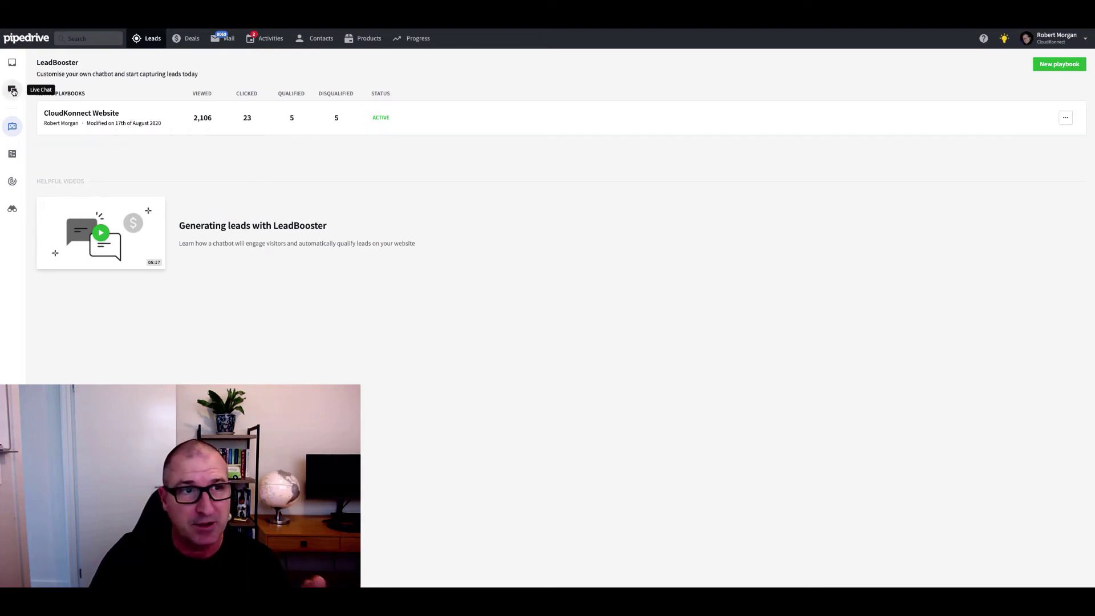
Open the Registration web form in the editor from the Web Forms list
click(12, 155)
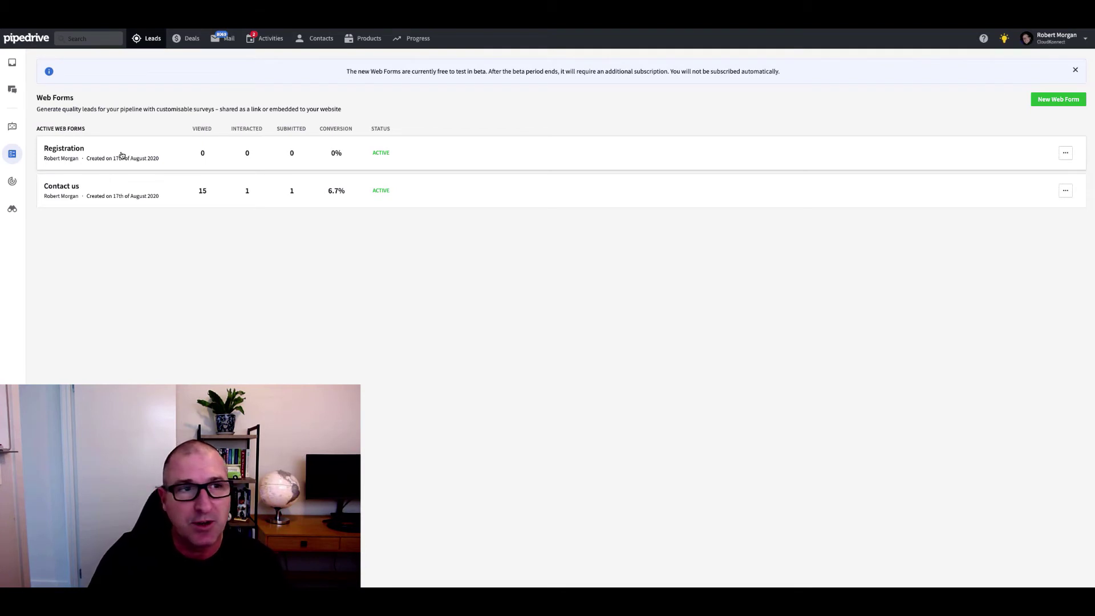
click(1065, 153)
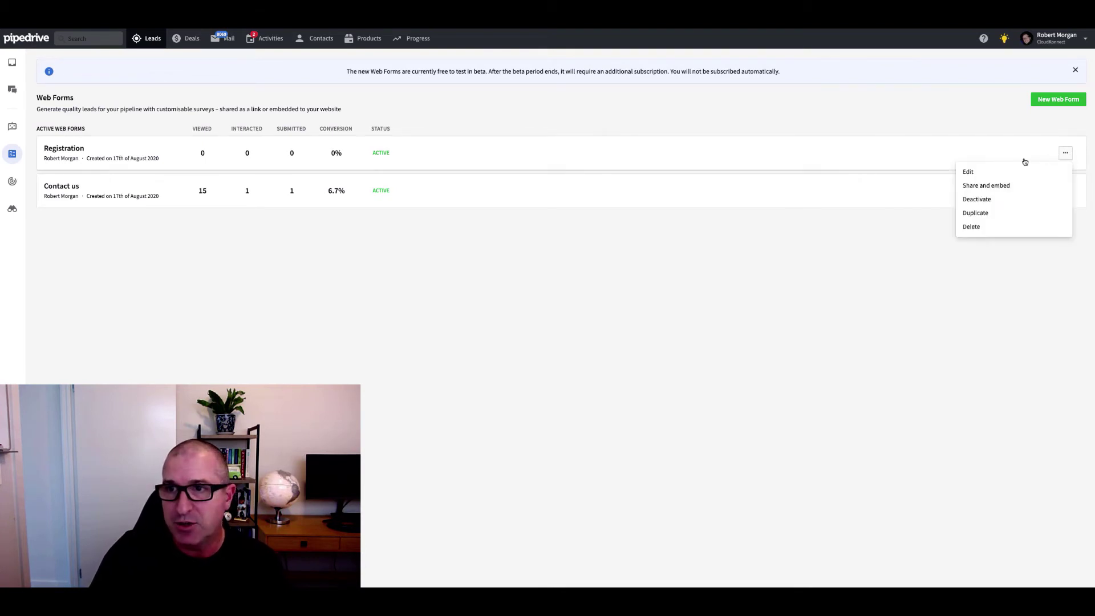
click(989, 173)
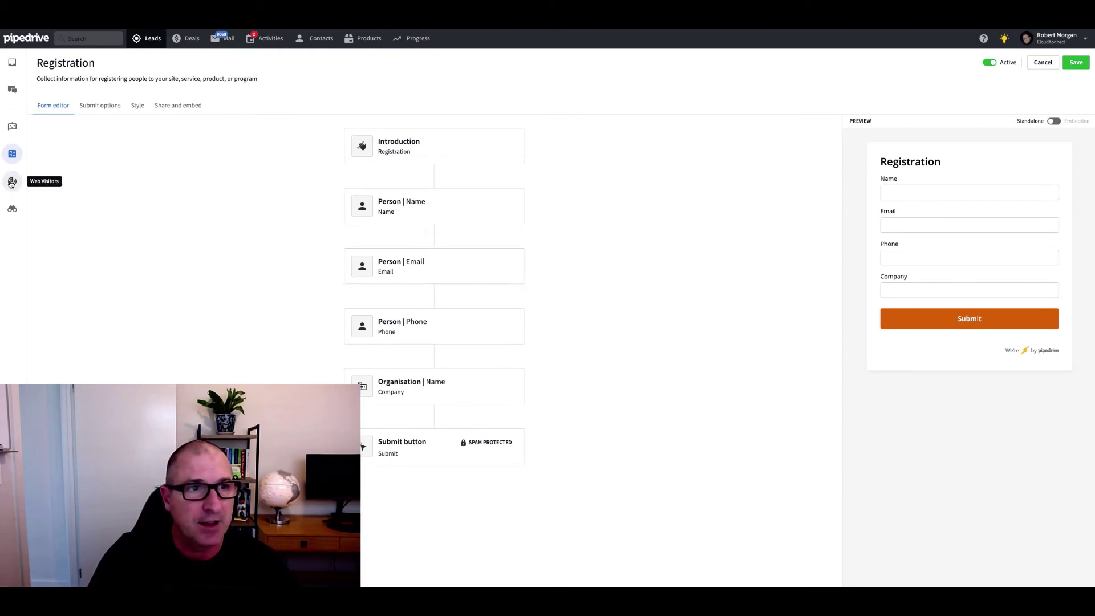
Open Web Visitors to see the eight companies that visited between Jul 20 and Aug 19
click(11, 182)
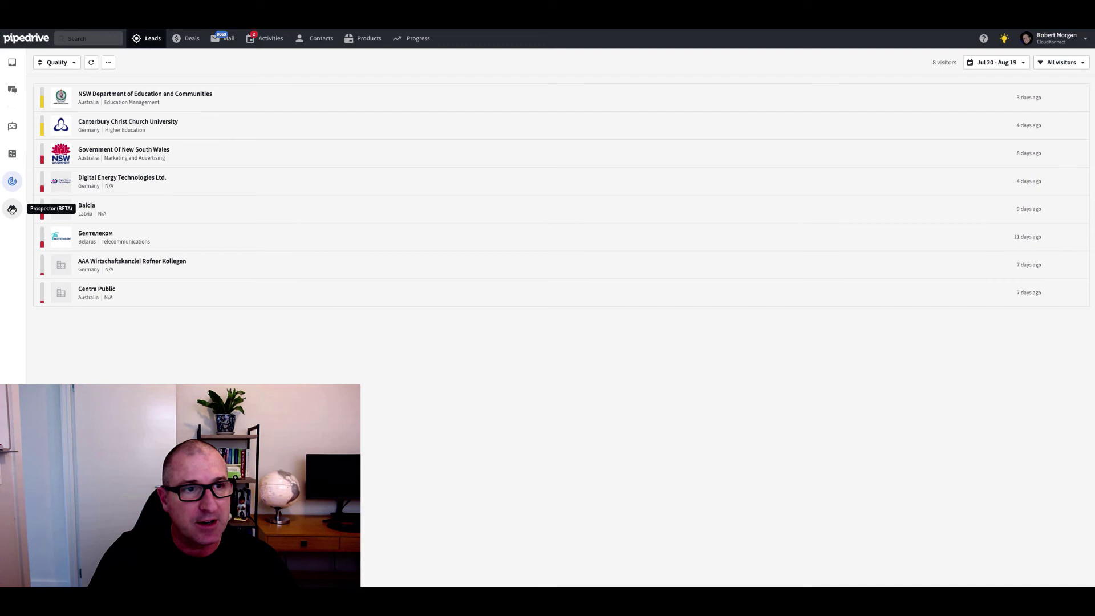
Open Prospector and scroll through the 1,141 small Australian accounting organisations
click(12, 210)
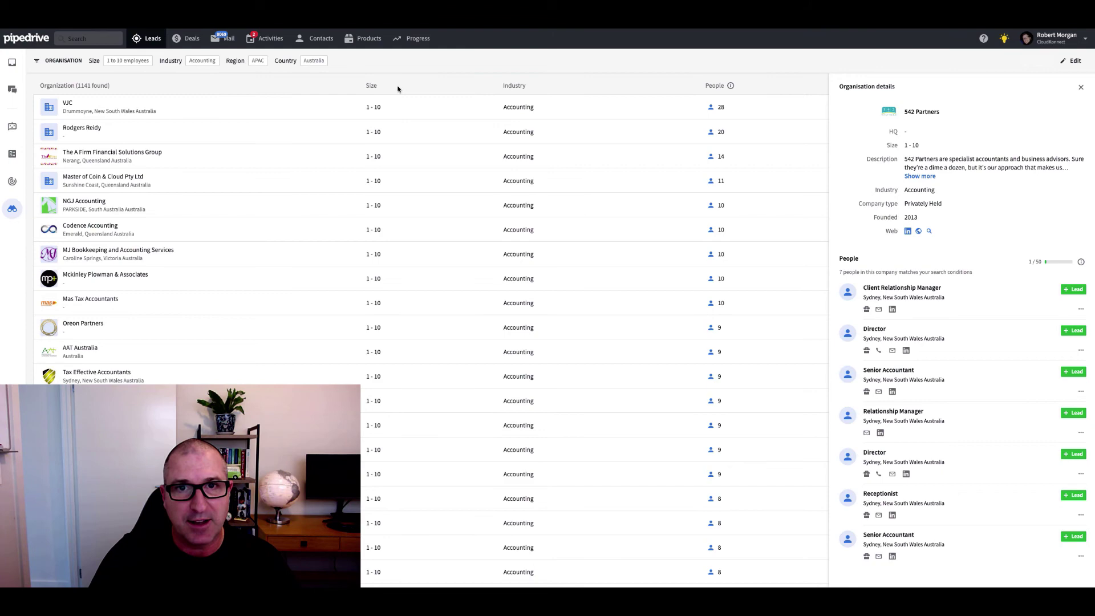
scroll(476, 210, down, 5)
scroll(476, 210, down, 5)
scroll(475, 210, down, 5)
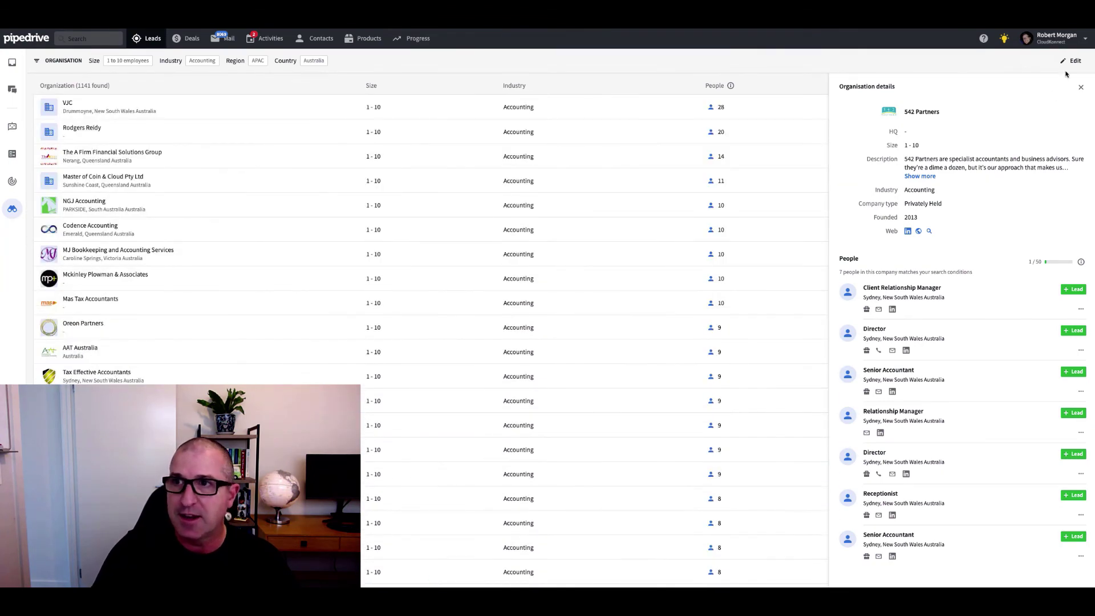
click(1072, 61)
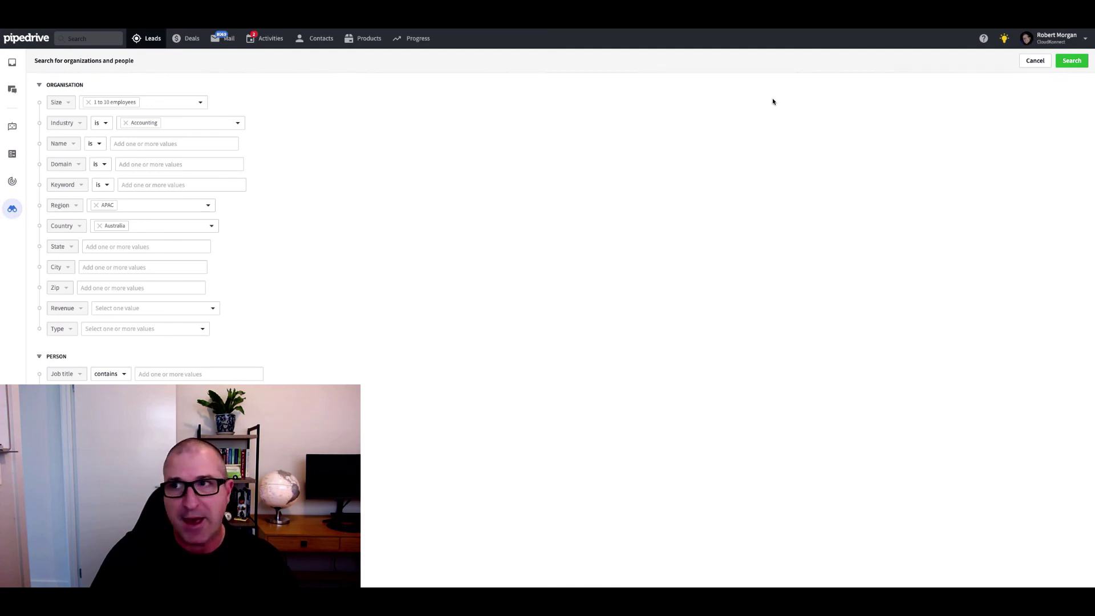
click(1033, 61)
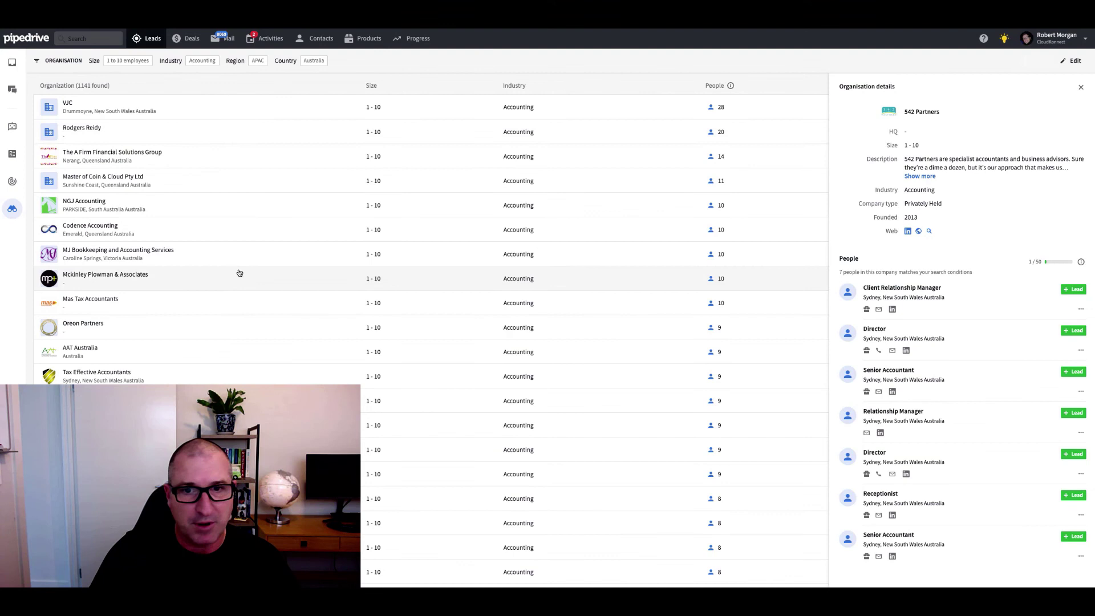
scroll(238, 272, down, 1)
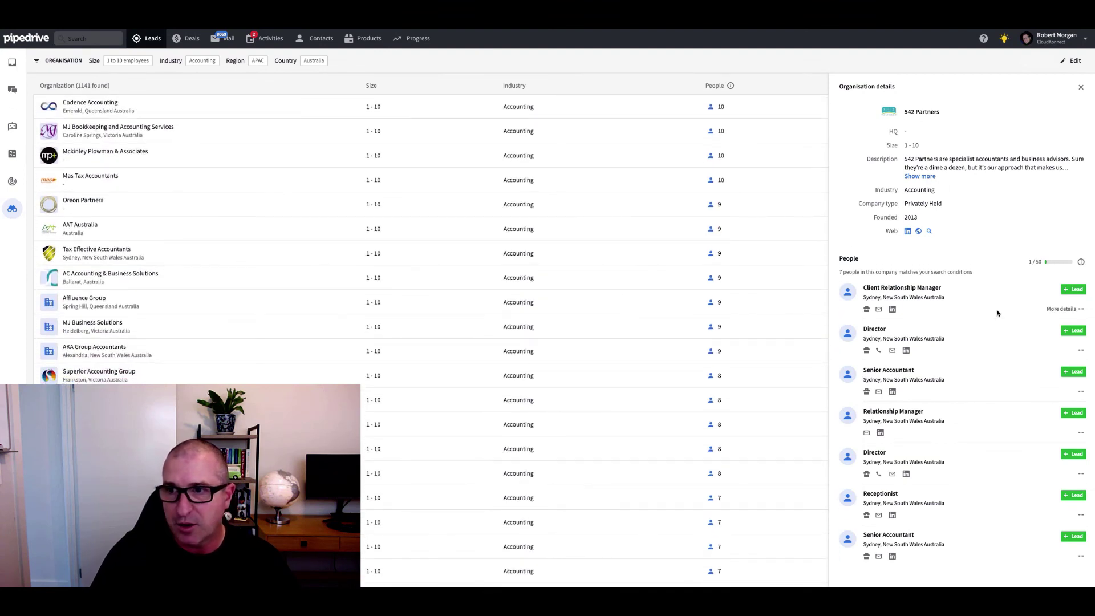